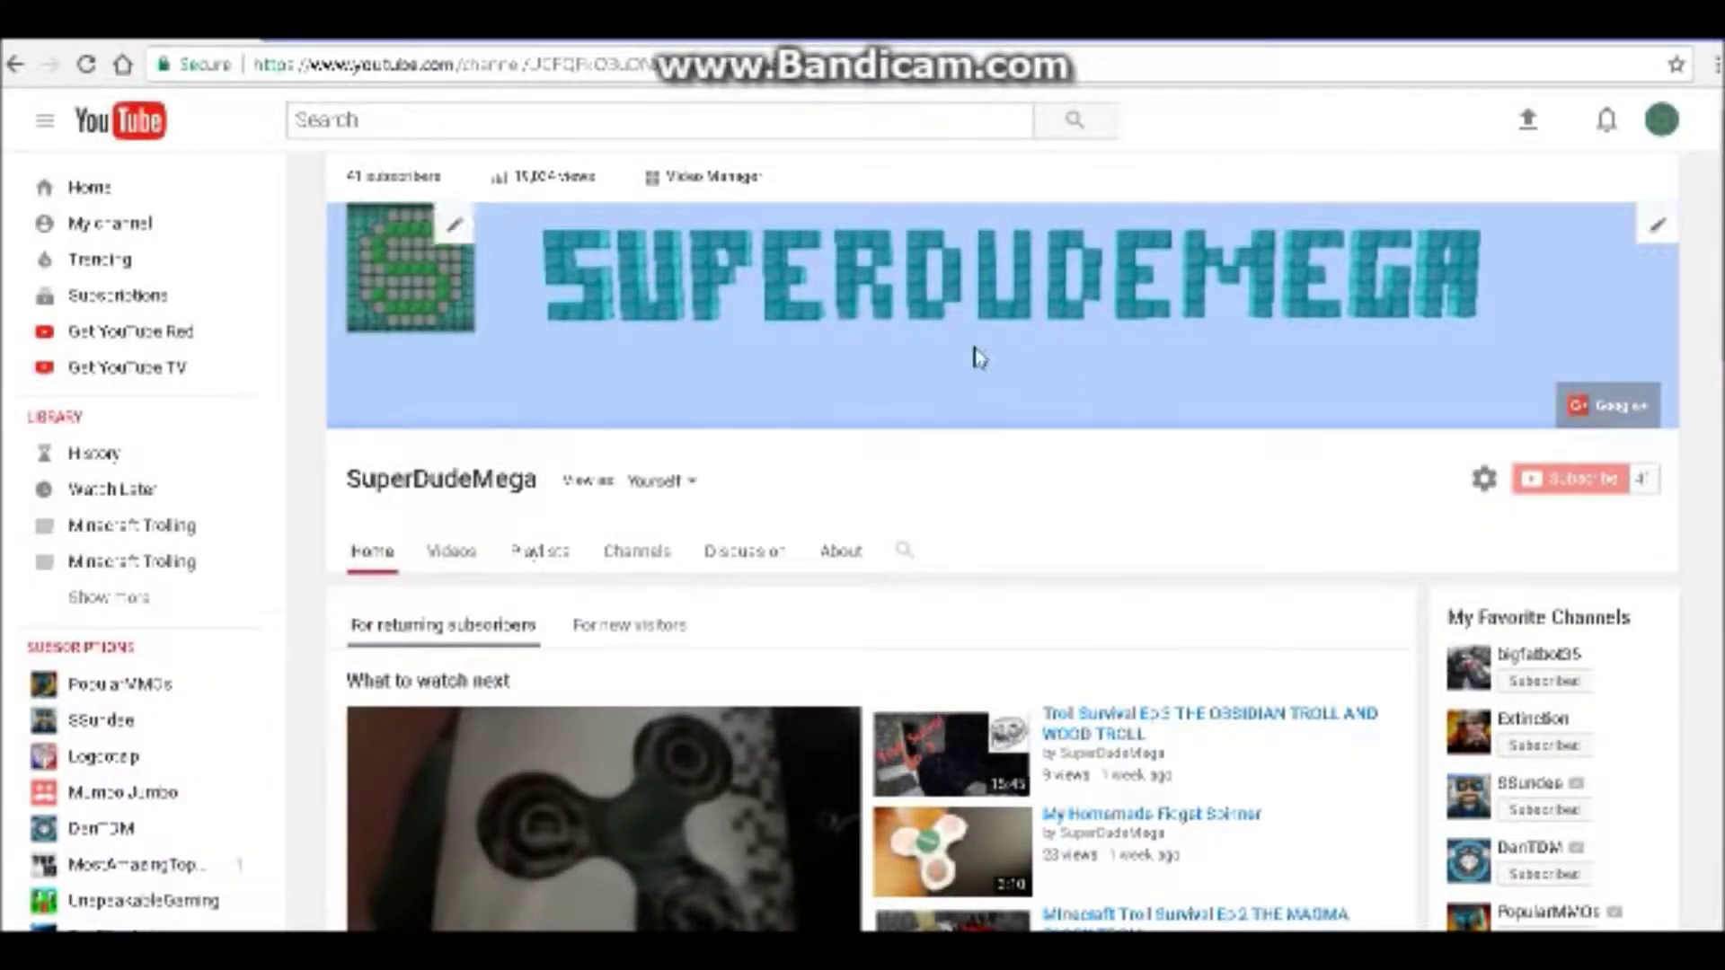
pyautogui.scroll(-2, 1078, 485)
pyautogui.scroll(2, 1089, 482)
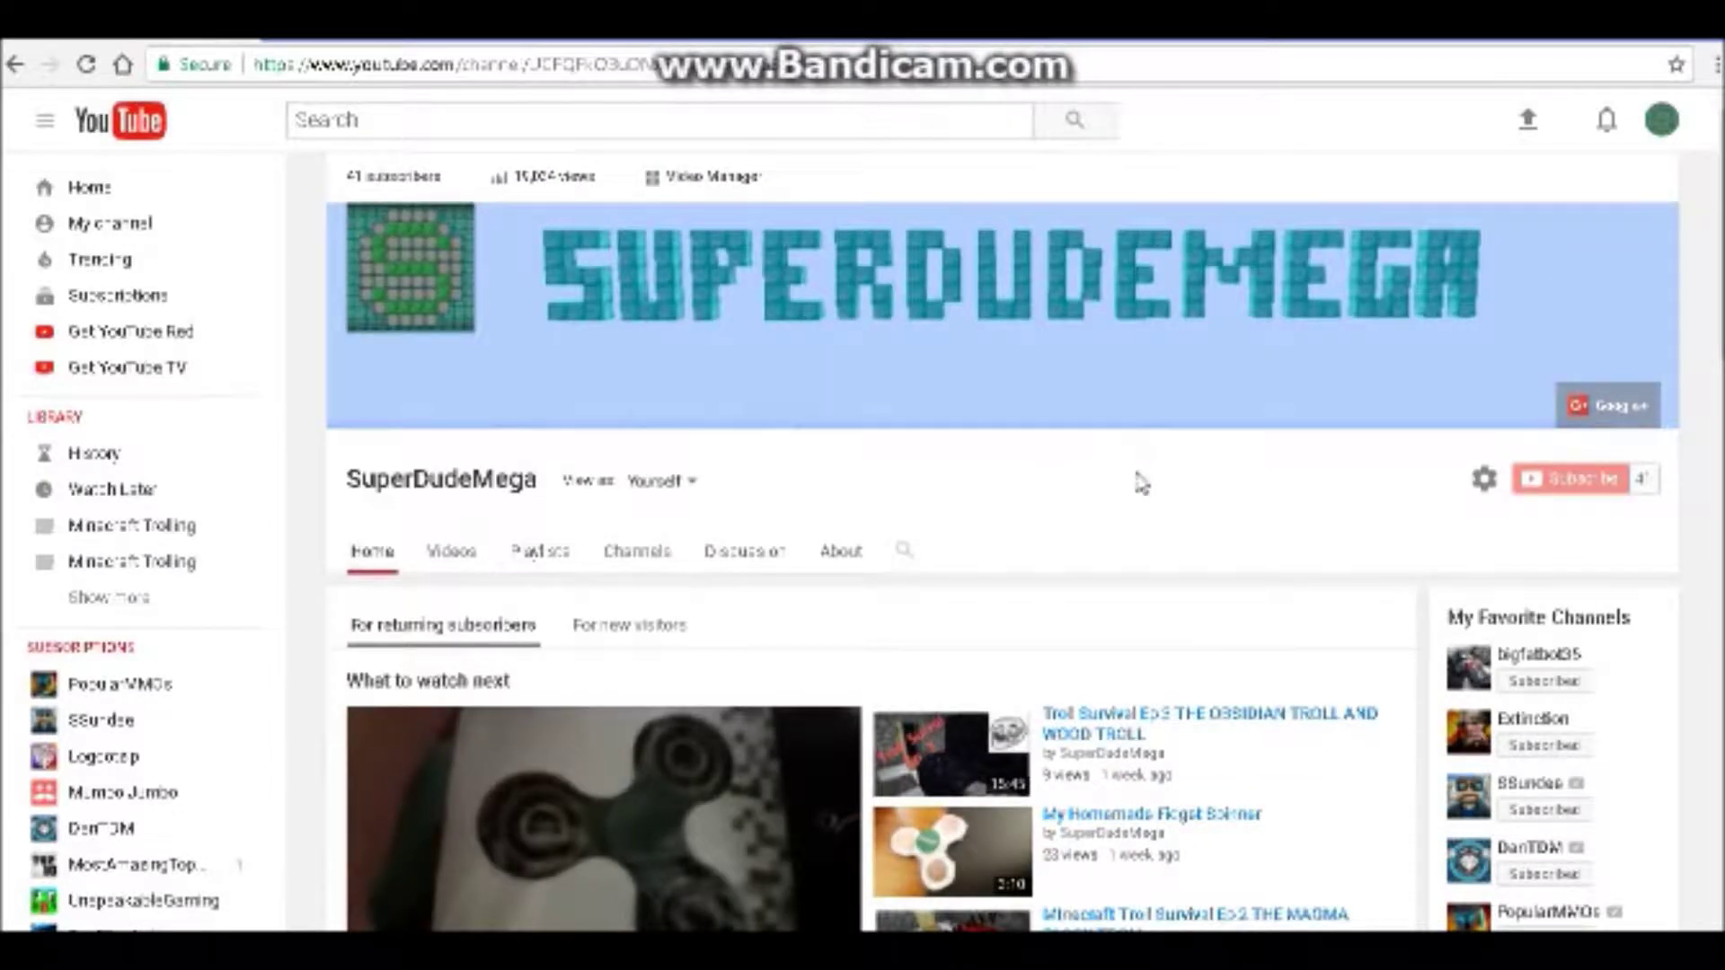
pyautogui.scroll(-2, 1149, 494)
pyautogui.scroll(2, 1153, 494)
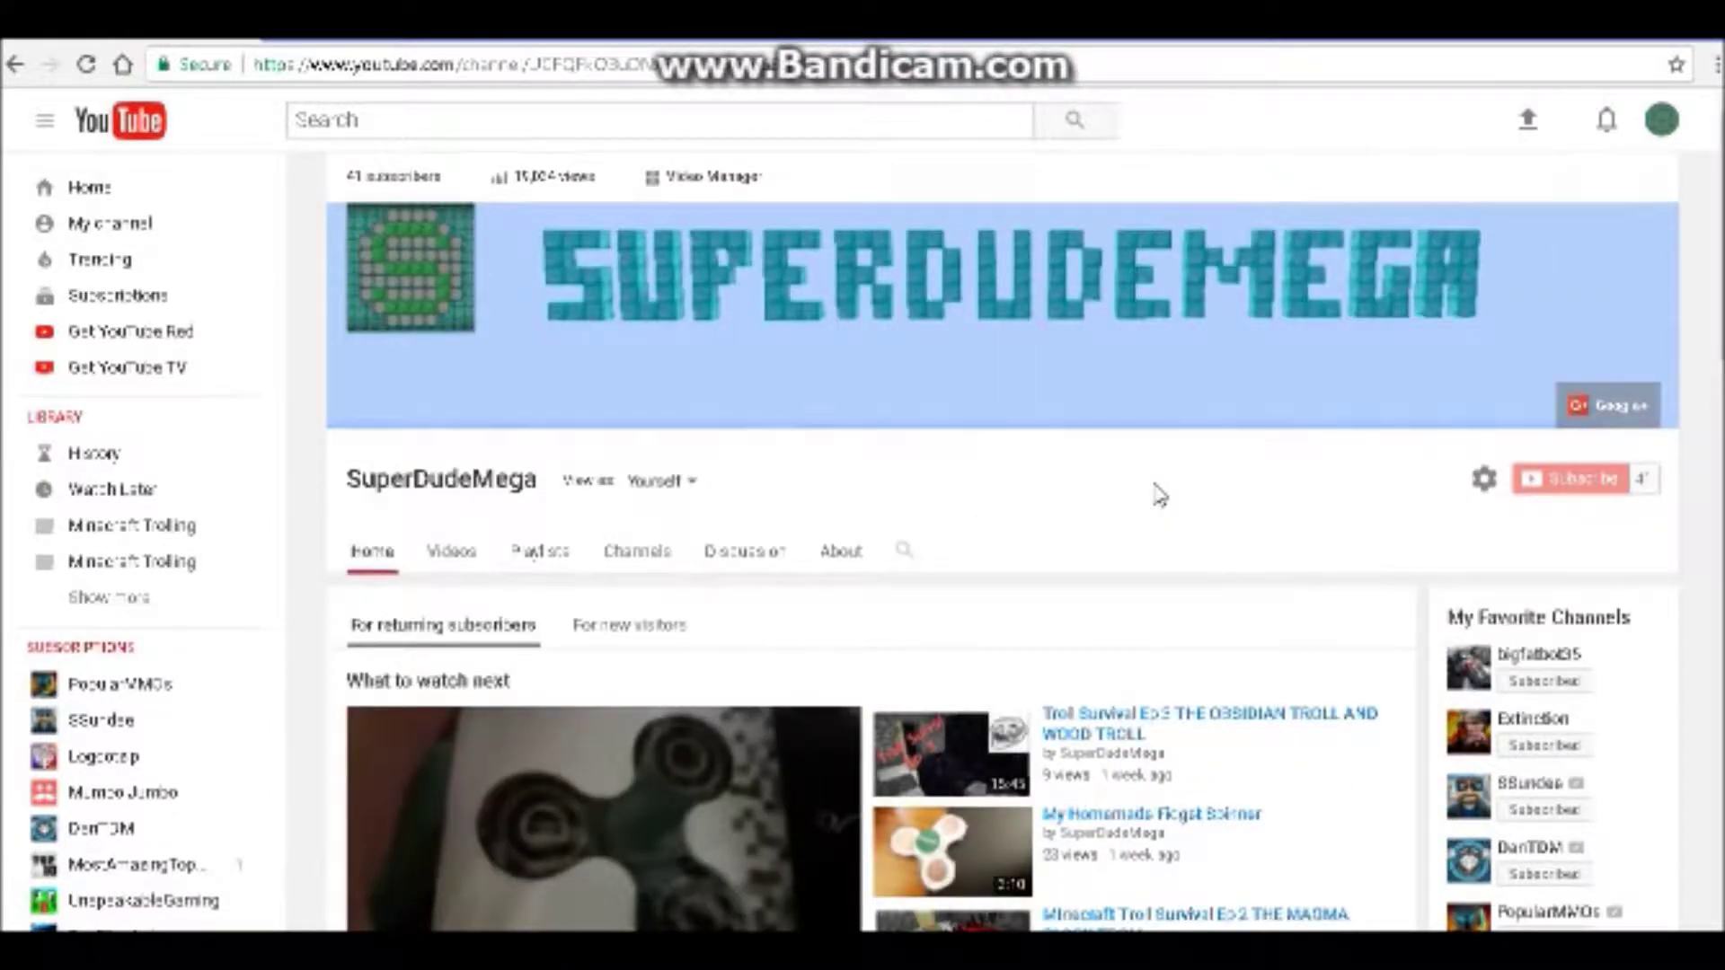